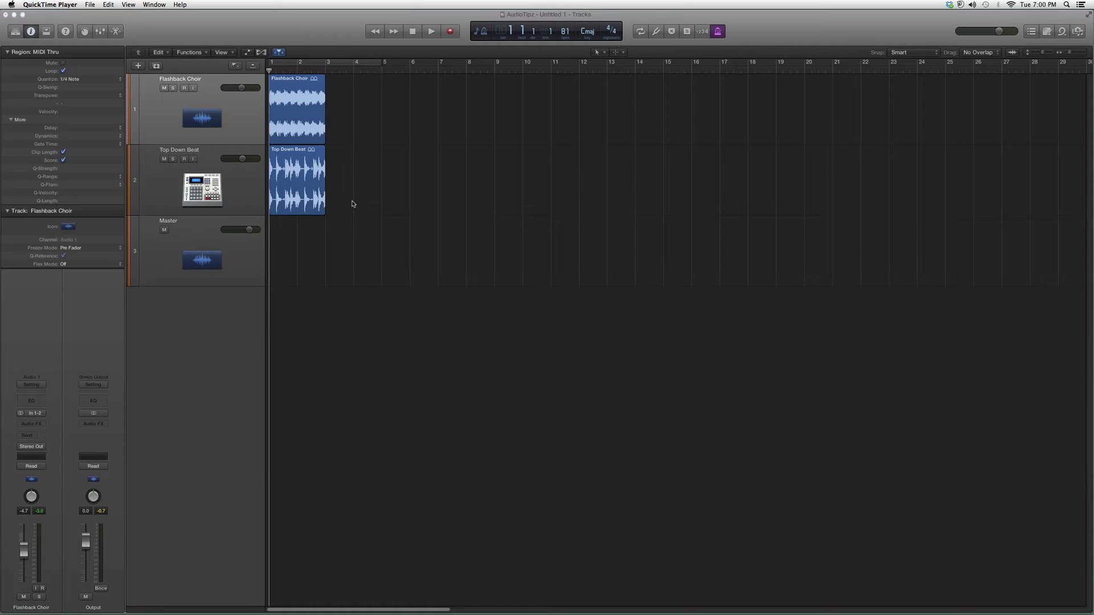
- Insert Waves L3 MultiMaximizer (Stereo) into the Flashback Choir Audio FX slot
left_click(37, 424)
mouse_move(41, 531)
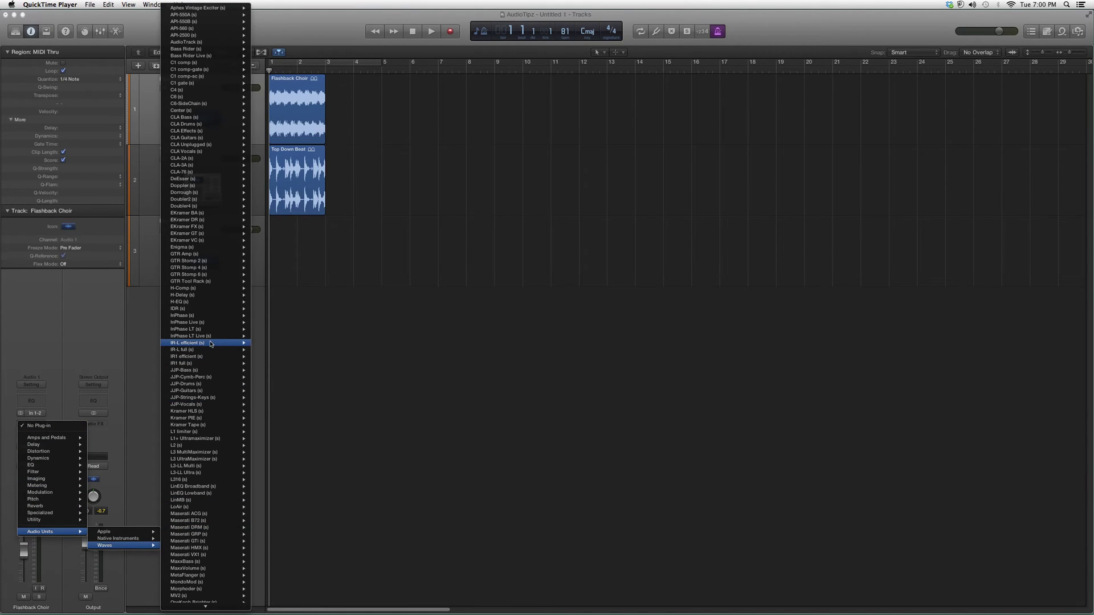
mouse_move(105, 546)
mouse_move(196, 452)
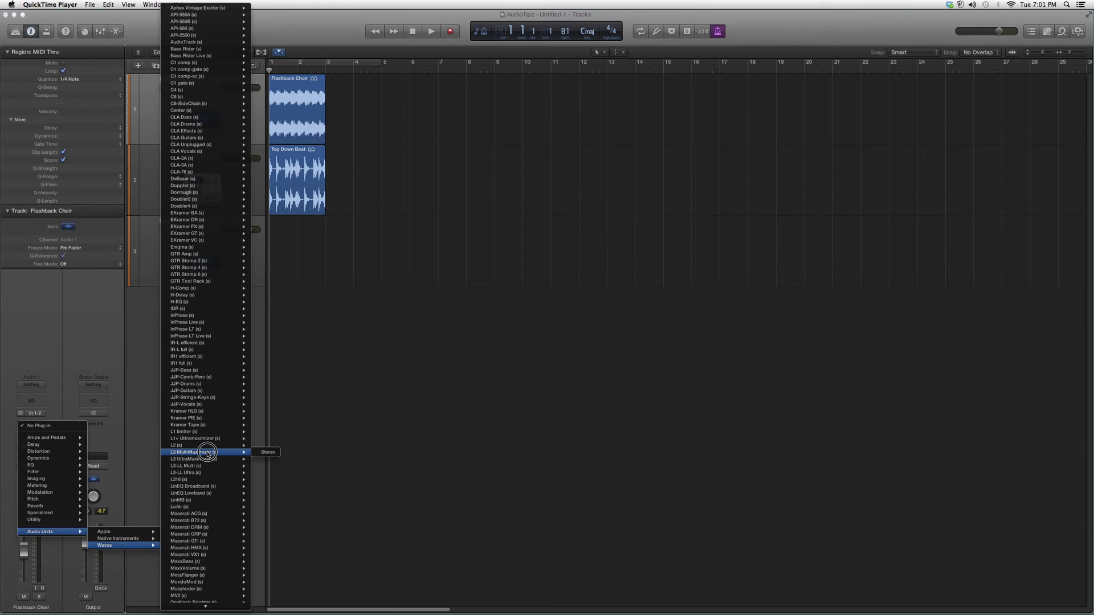
left_click(267, 453)
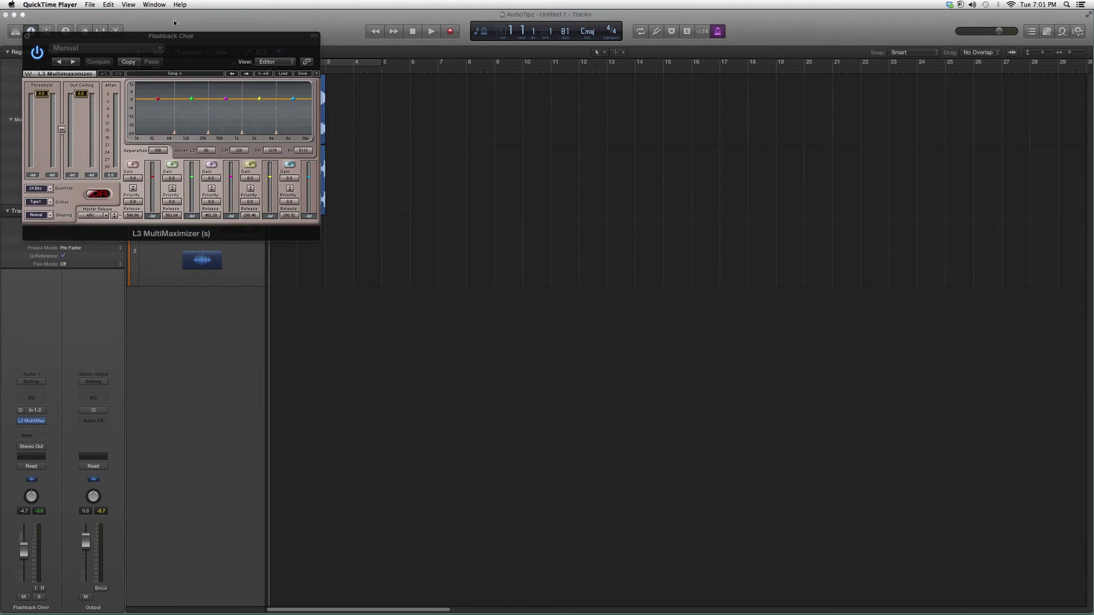
- Drag the L3 MultiMaximizer window to the centre of the screen
left_click_drag(179, 37, 534, 182)
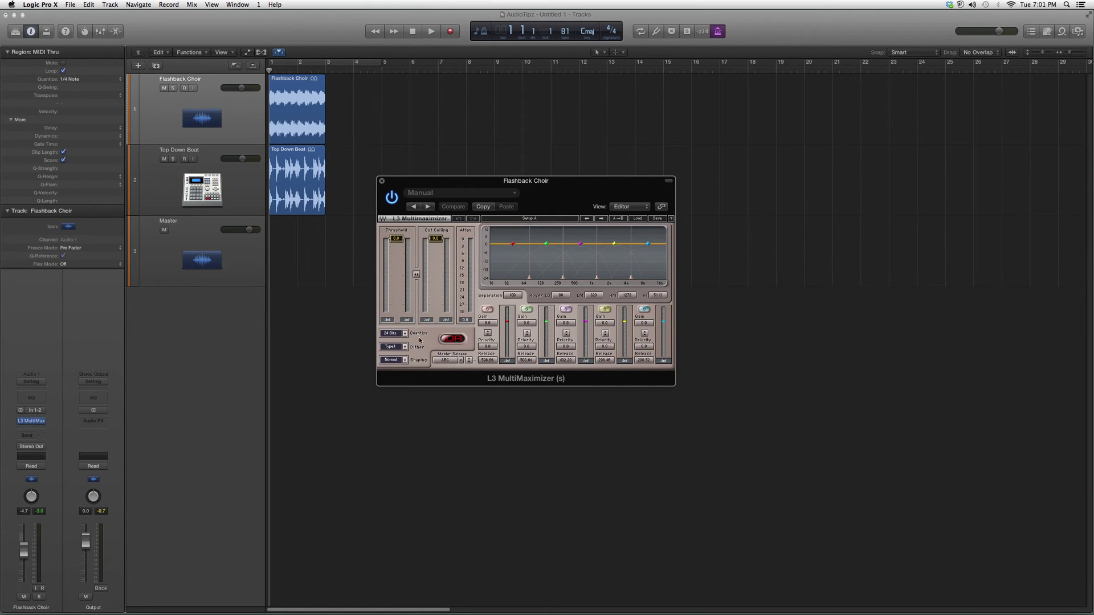
scroll(394, 339, "down", 2)
scroll(394, 337, "down", 1)
scroll(394, 337, "down", 1)
scroll(395, 337, "down", 1)
scroll(394, 337, "up", 5)
- Select the green low-mid band node and nudge the L3 window slightly lower
left_click(547, 243)
left_click_drag(547, 190, 547, 216)
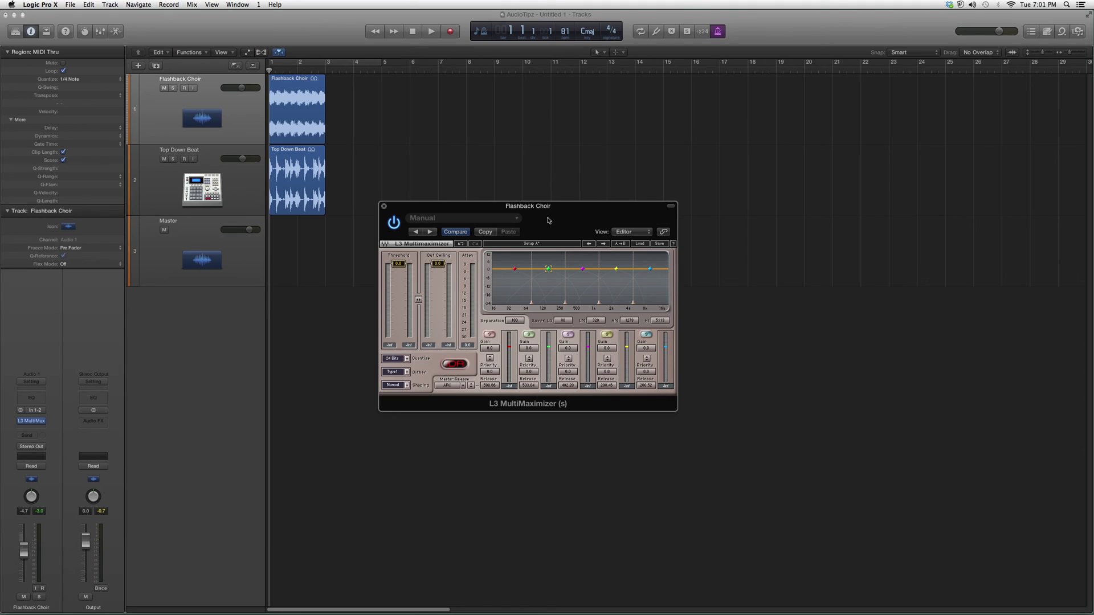
key("ctrl+super+Escape")
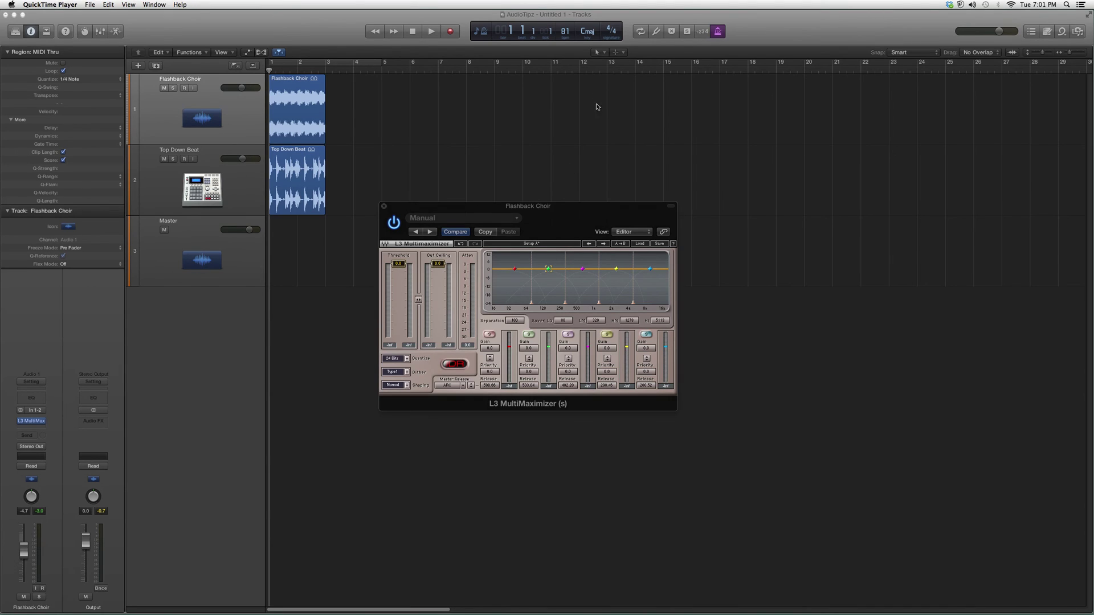